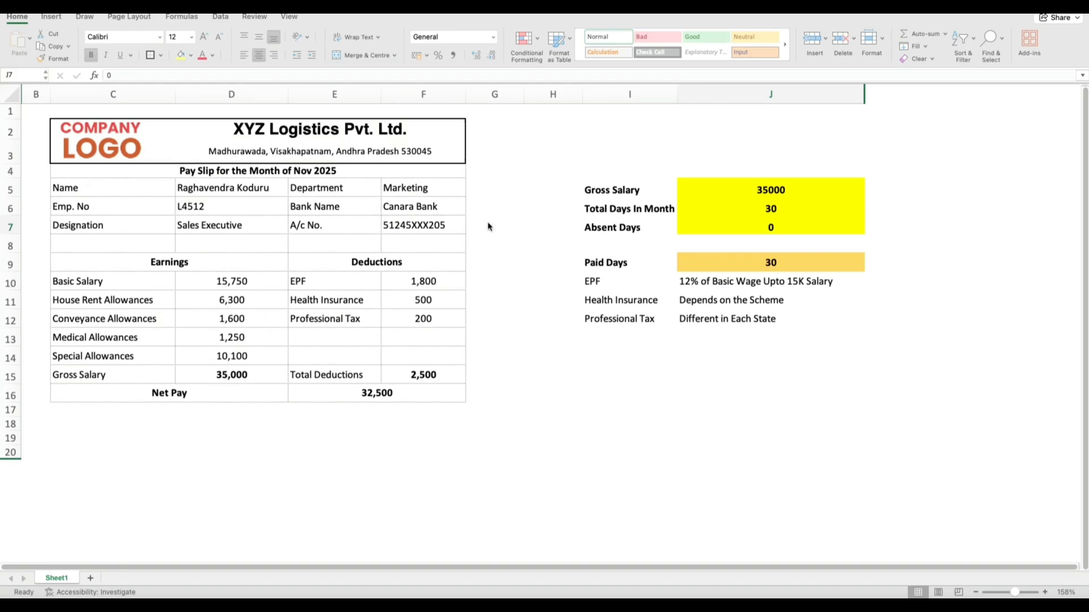
Delete the existing company logo picture from the pay slip header and select the emptied cell C2
click(104, 146)
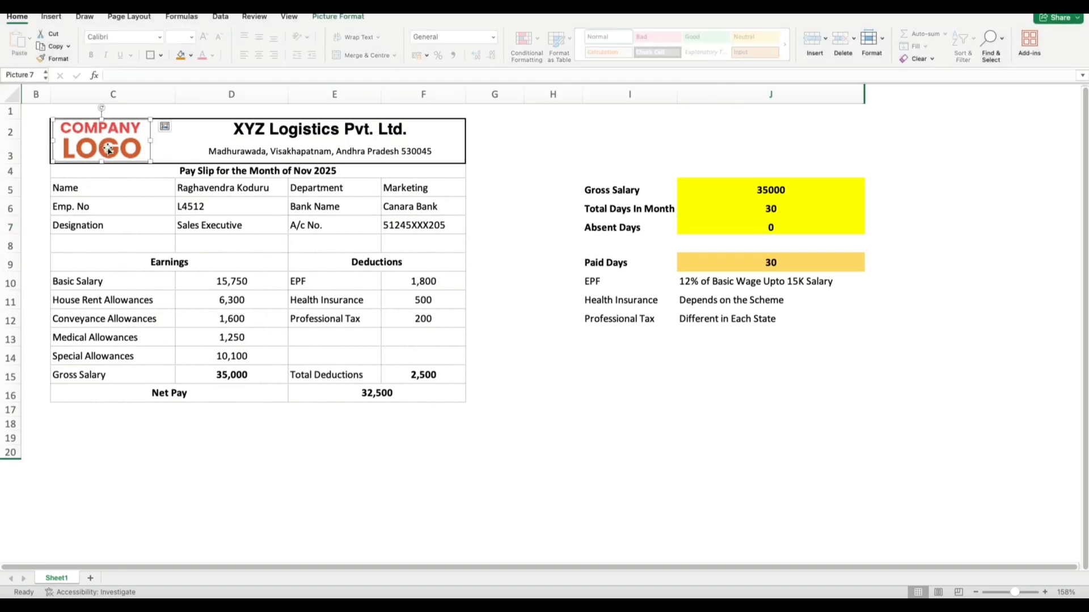
key(Delete)
click(108, 148)
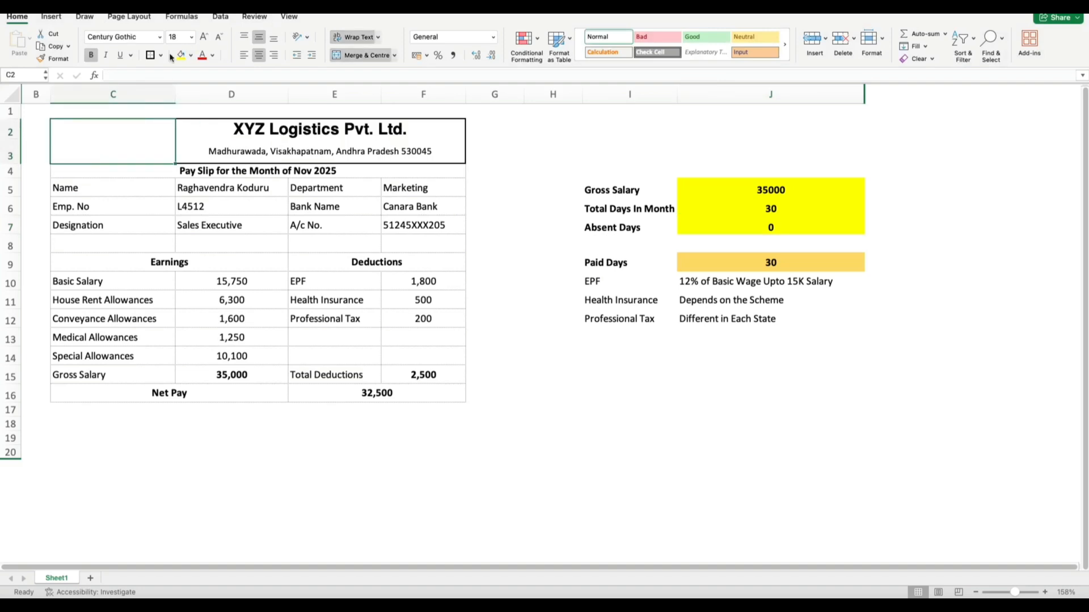
Insert Logo 2.png over the cells, shrink it to about 0.61" by 1.07" and place it in cell C2
click(52, 16)
click(156, 38)
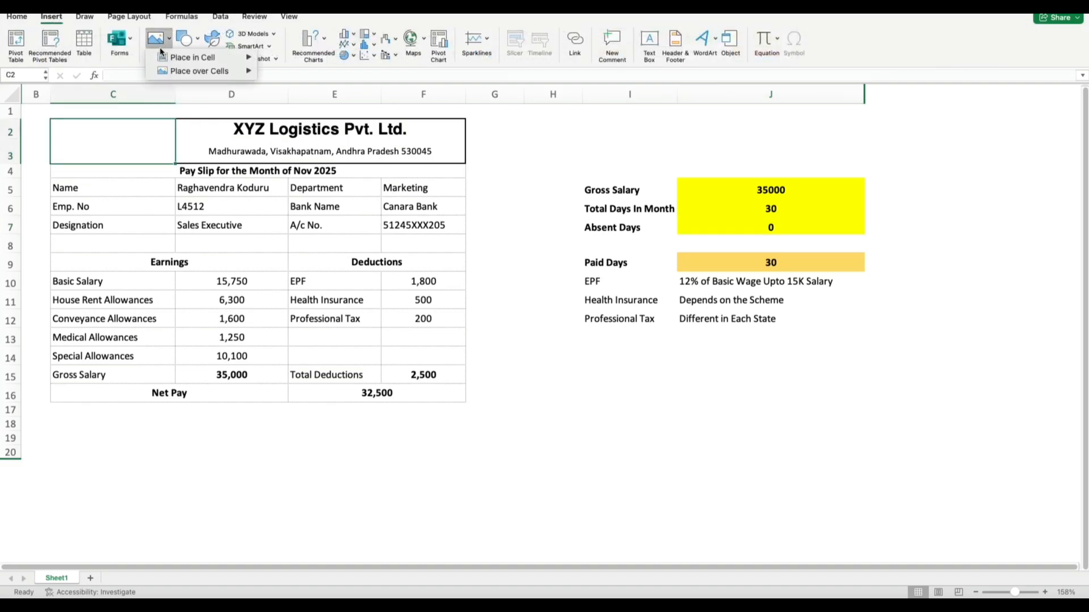
mouse_move(202, 74)
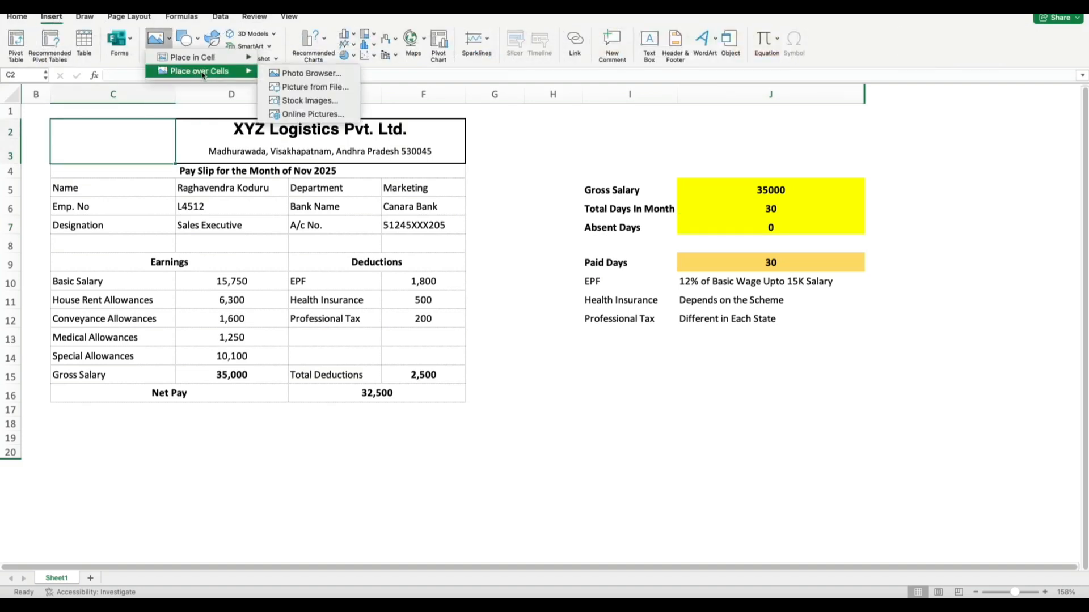
click(319, 74)
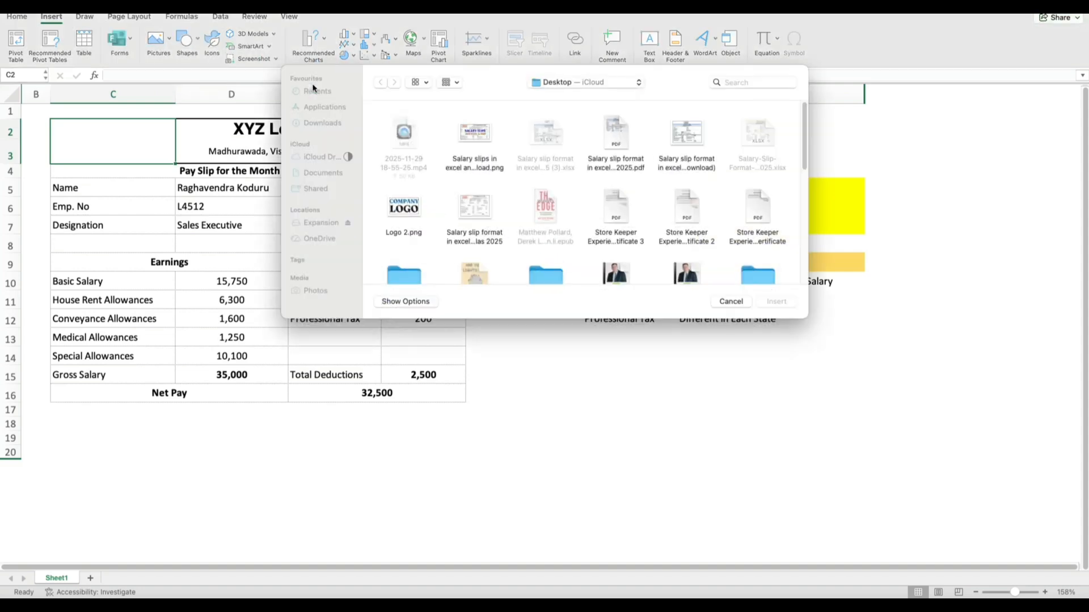
double_click(418, 206)
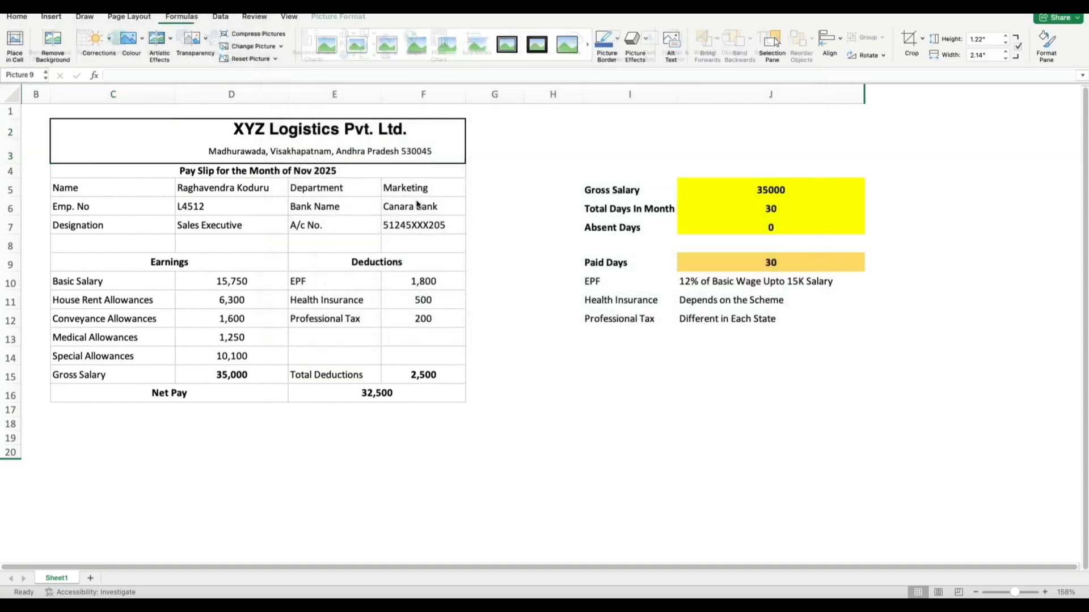
drag(187, 198, 108, 140)
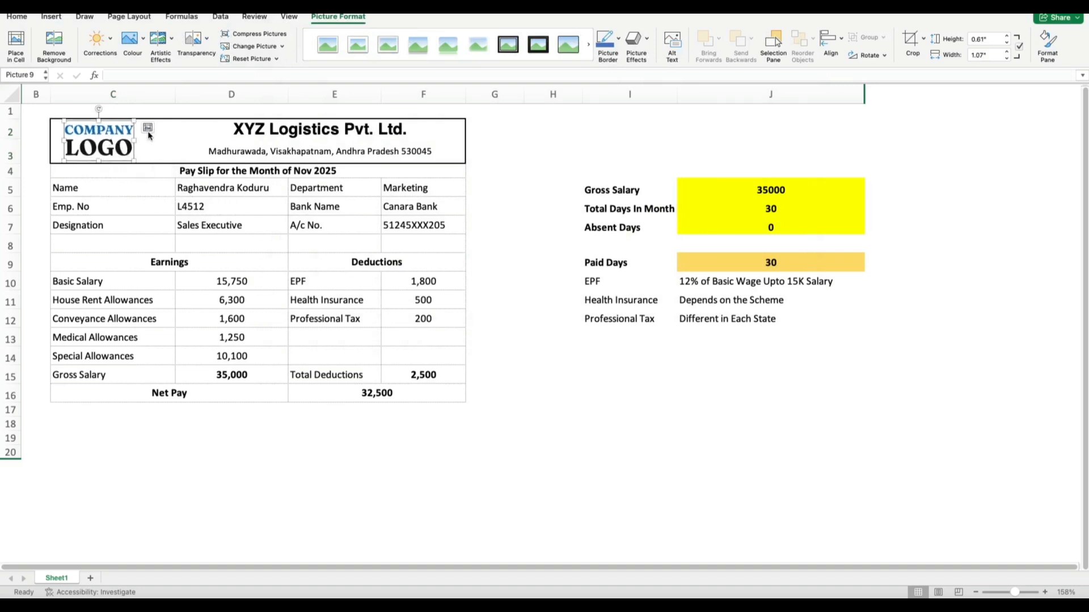
click(147, 128)
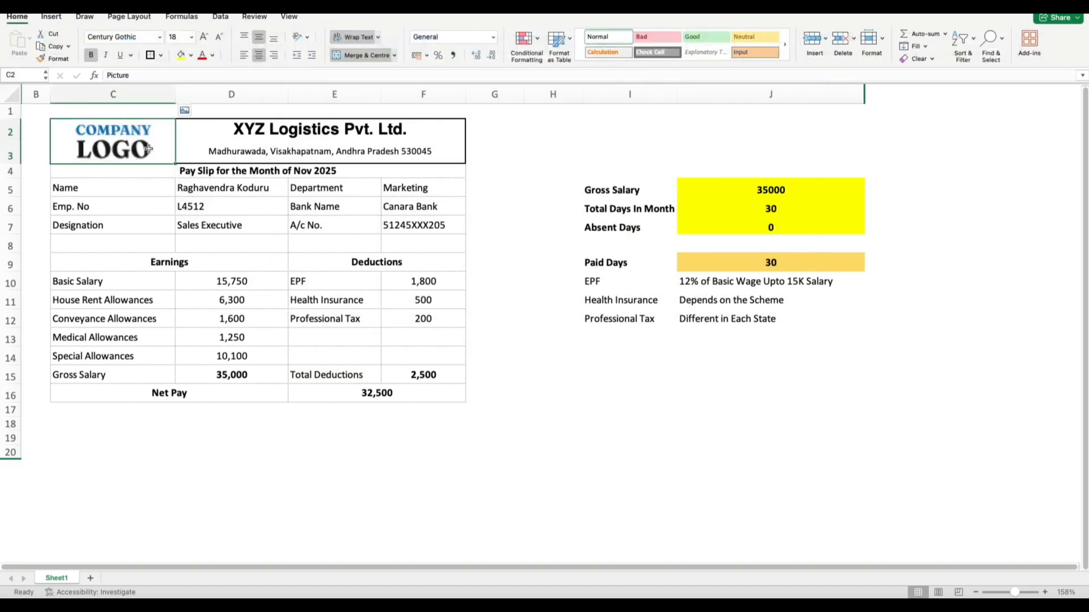
Examine the company name and address cells and the employee, department and bank detail cells of the pay slip
click(249, 150)
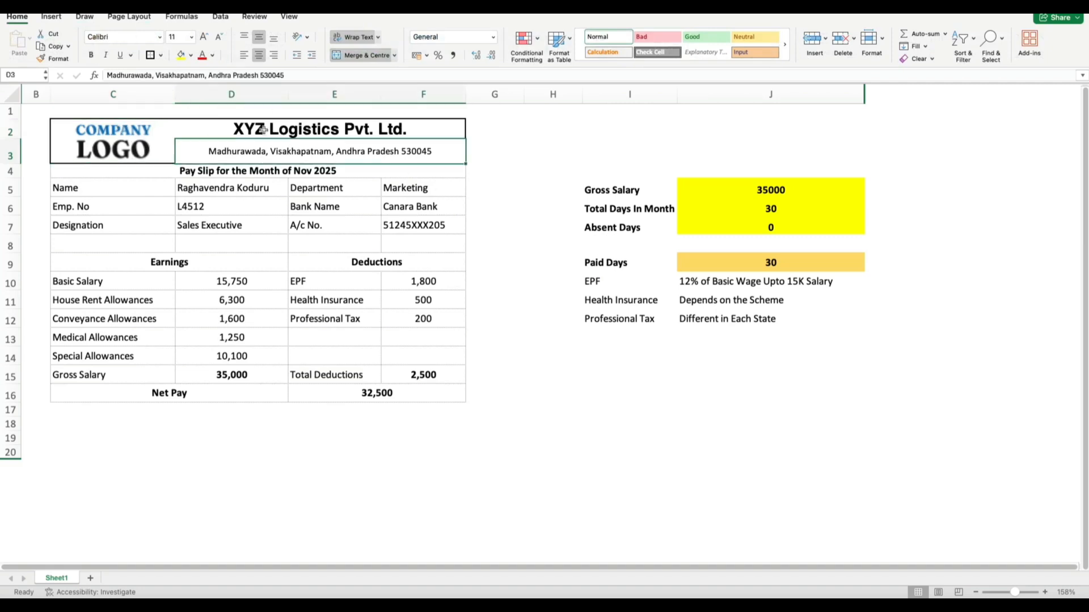
click(319, 133)
click(322, 149)
click(208, 183)
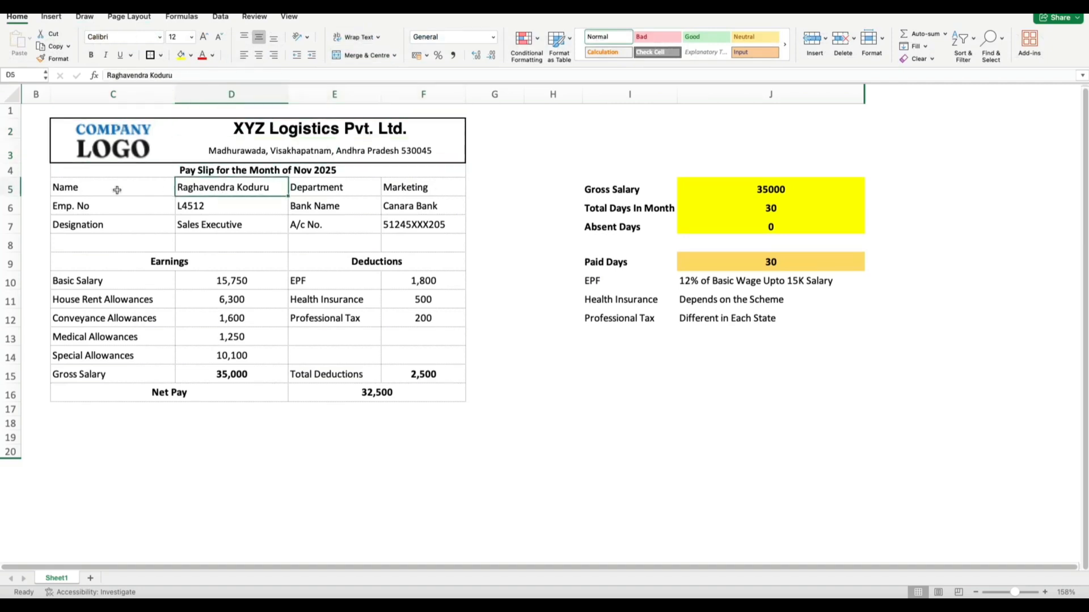
click(218, 207)
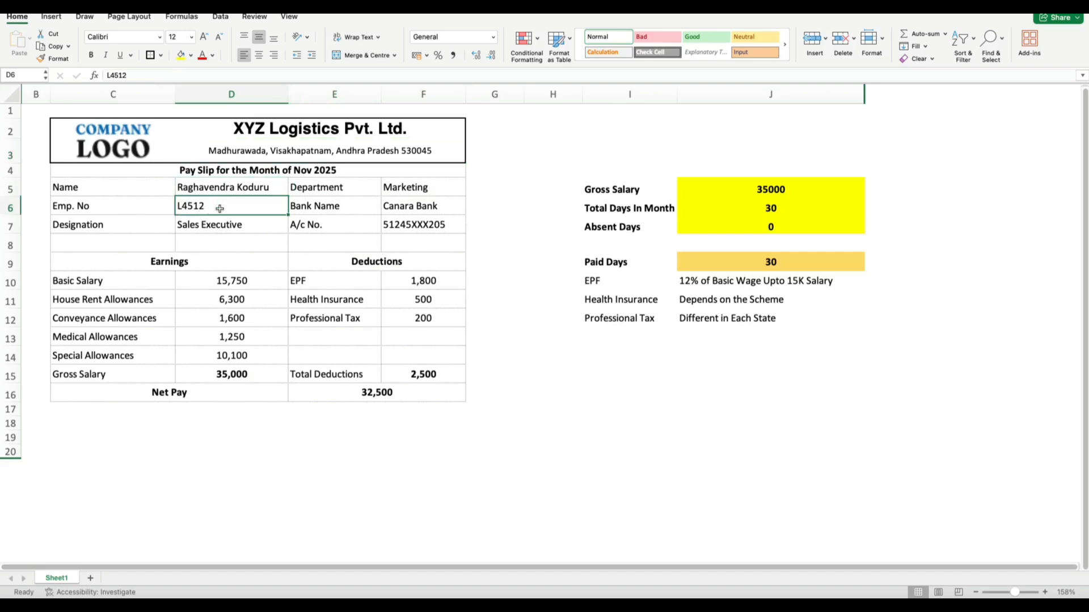
click(245, 233)
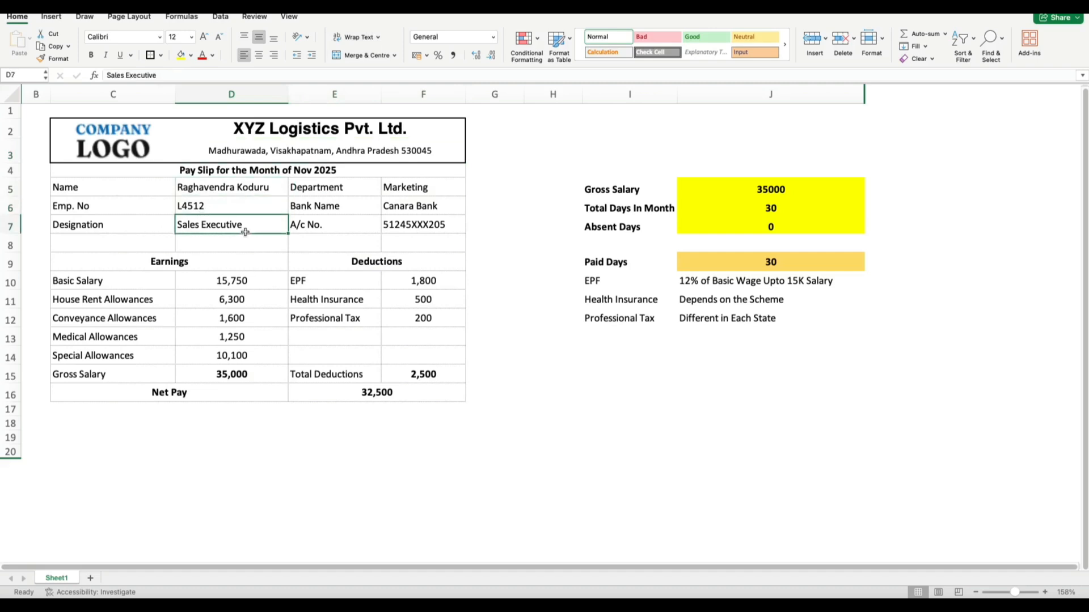
click(398, 186)
click(433, 206)
click(426, 227)
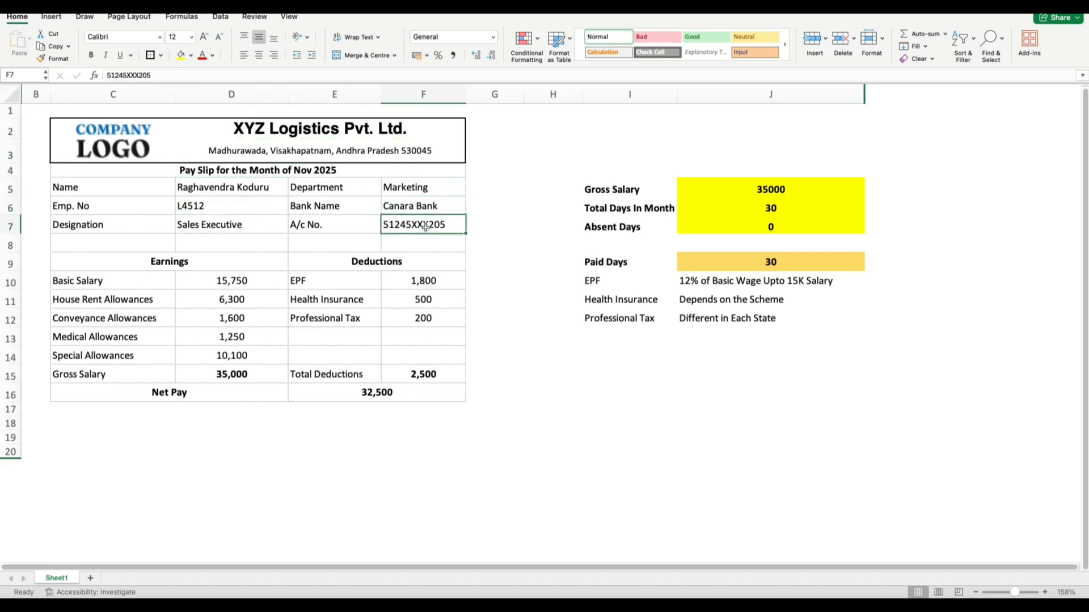
scroll(465, 212, down, 1)
scroll(465, 212, up, 1)
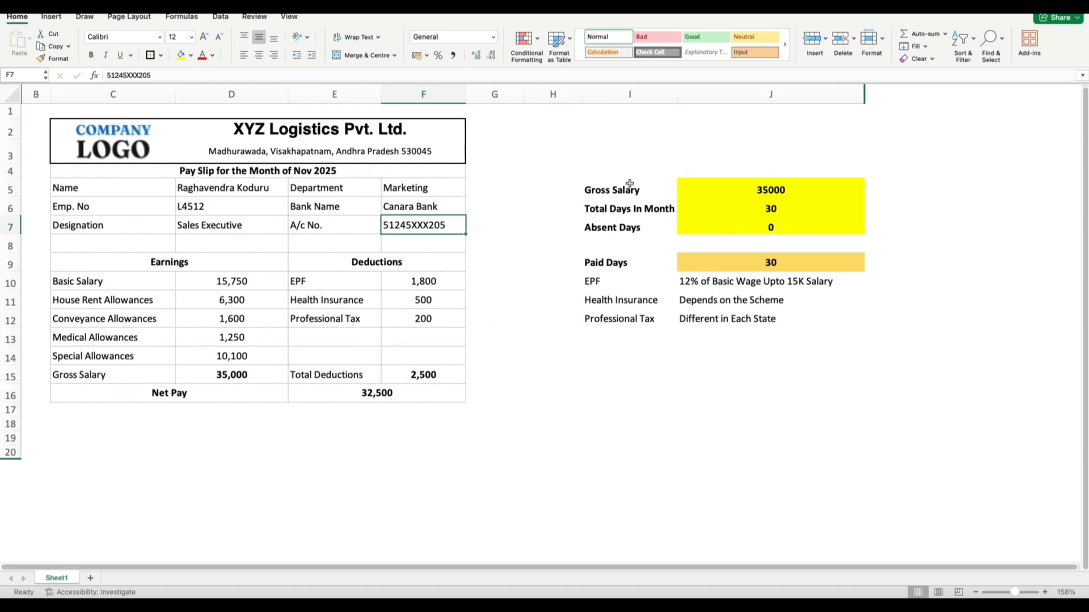
Set the Gross Salary input in J5 to 50000
click(779, 185)
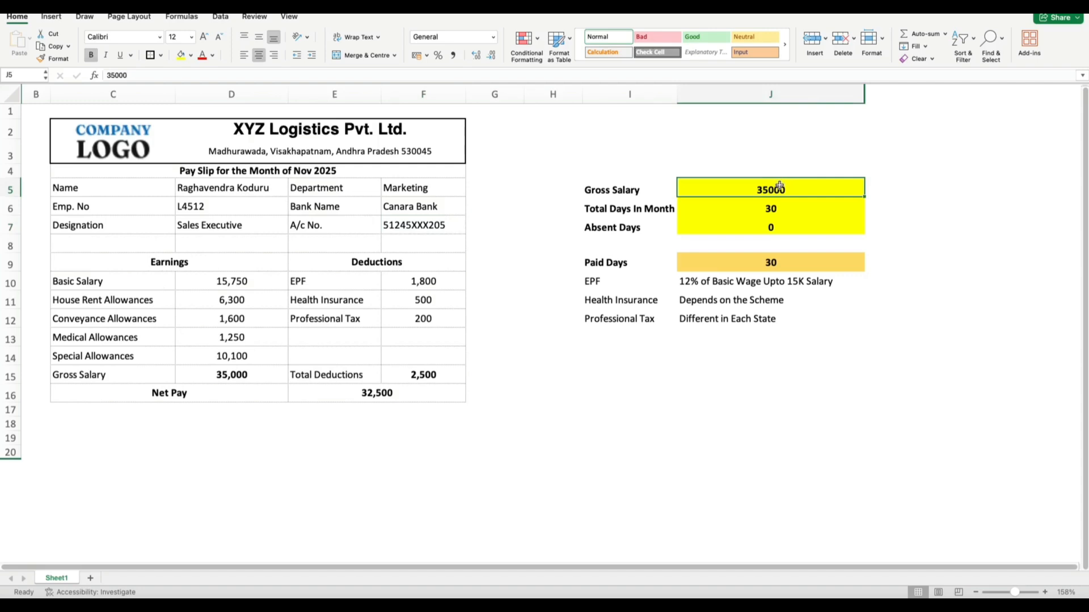
text(50000)
key(Return)
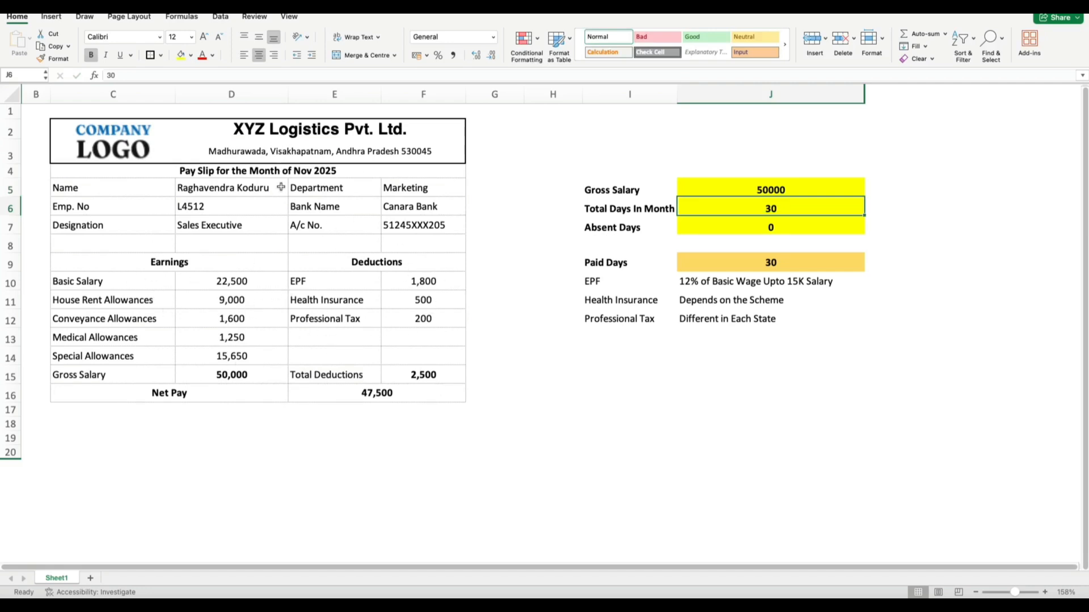
Change the month in the pay slip title to Dec, keeping the year 2025
double_click(307, 171)
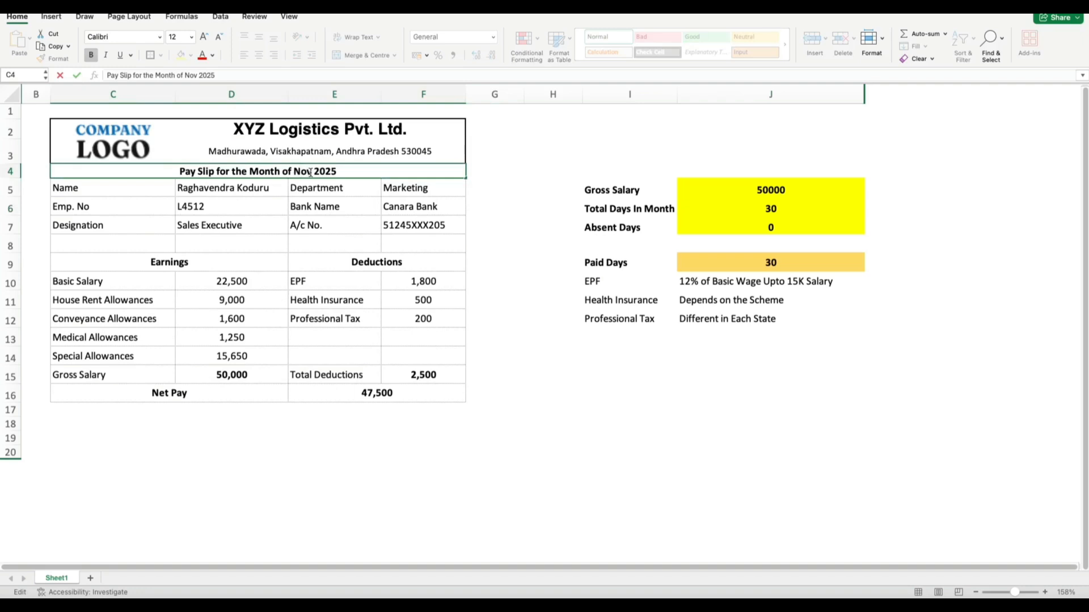
drag(310, 172, 297, 172)
text(Dec)
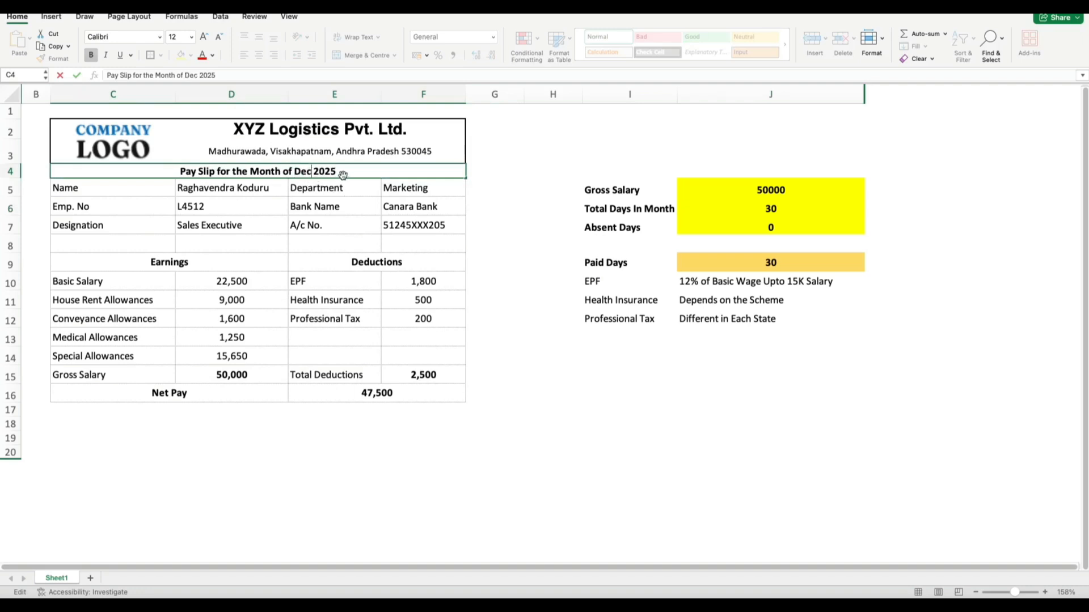
key(BackSpace)
key(BackSpace)
key(BackSpace)
text(Dec)
click(497, 258)
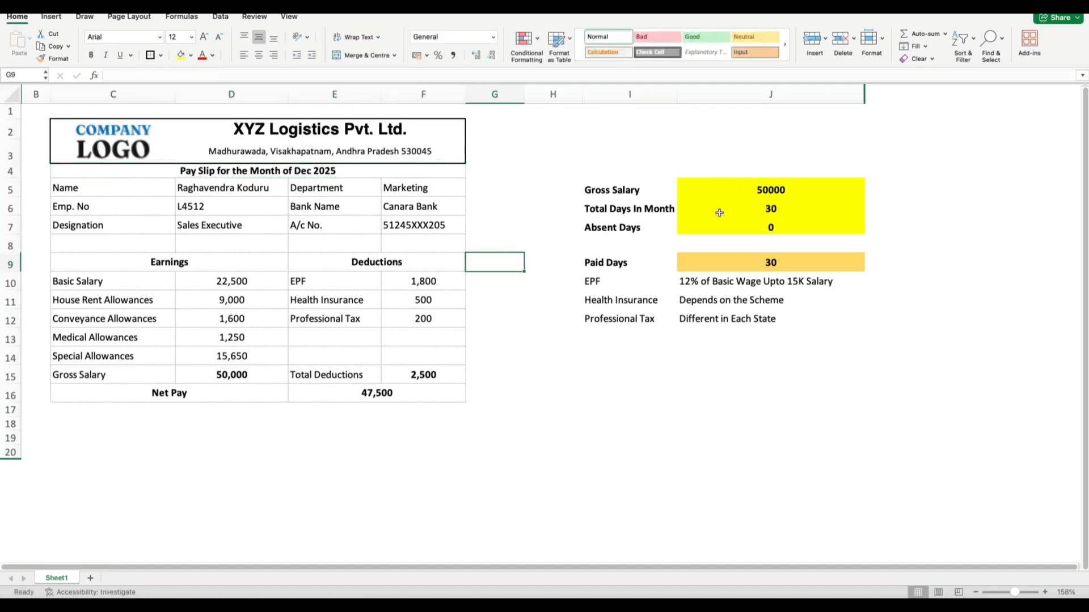
Set Total Days In Month in J6 to 31 and review the yellow input cells J5:J7
click(775, 210)
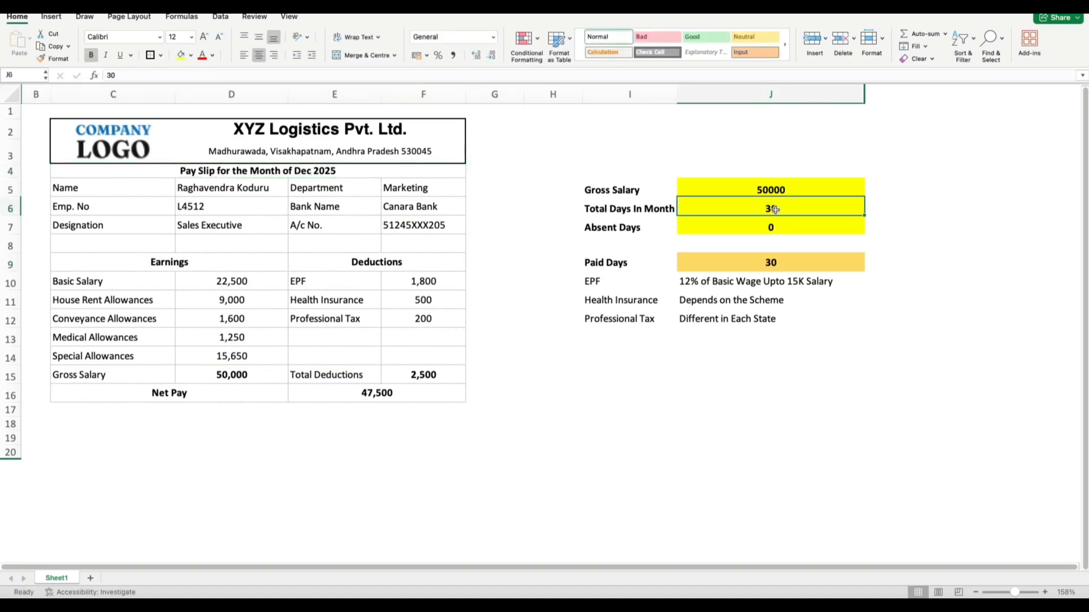
text(3)
key(Return)
click(765, 191)
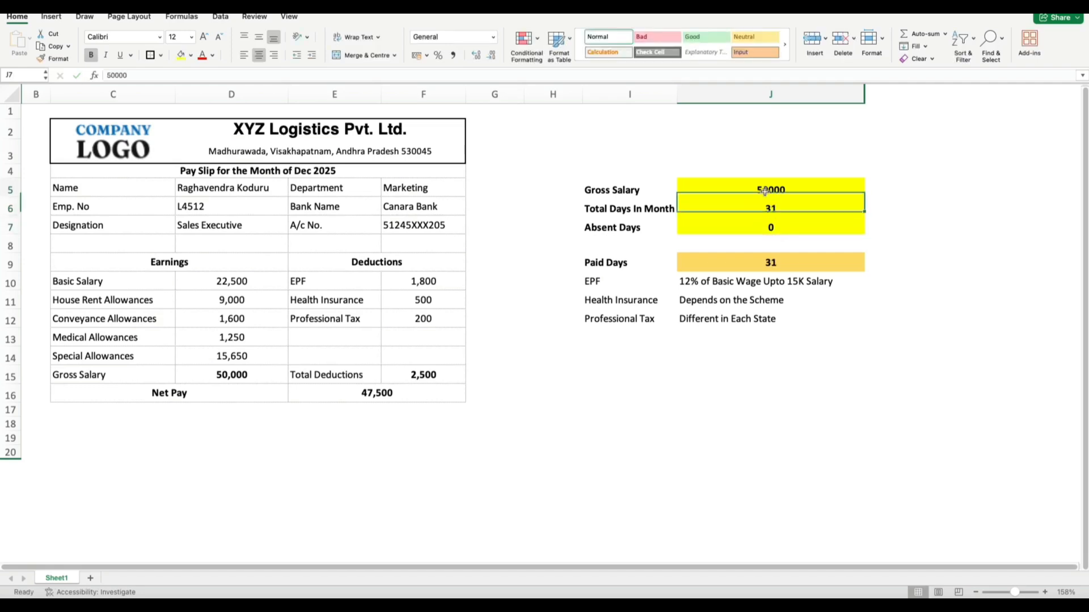
drag(764, 191, 778, 226)
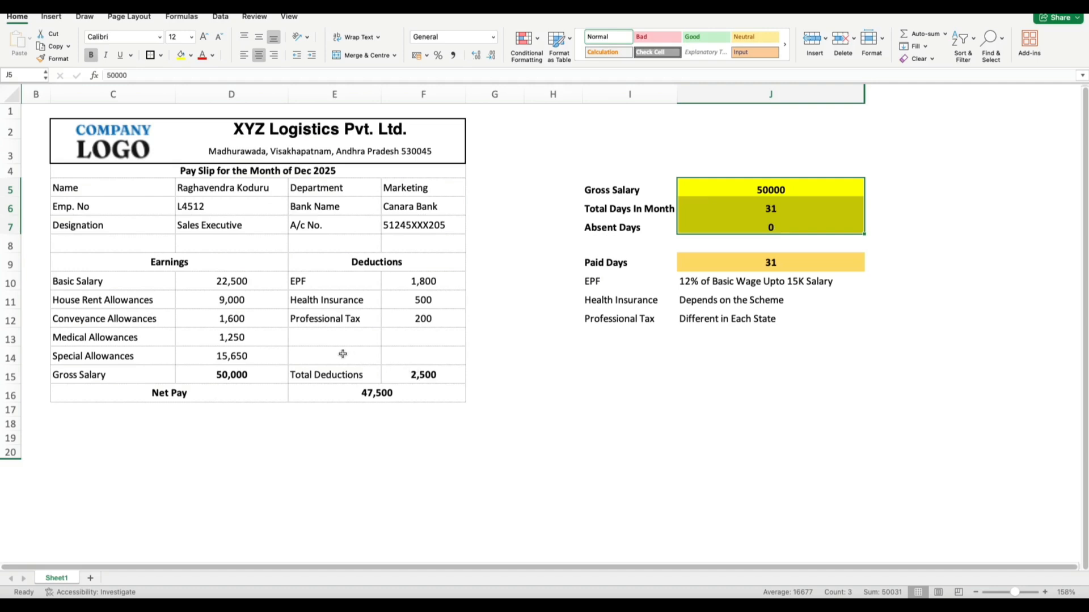
click(739, 357)
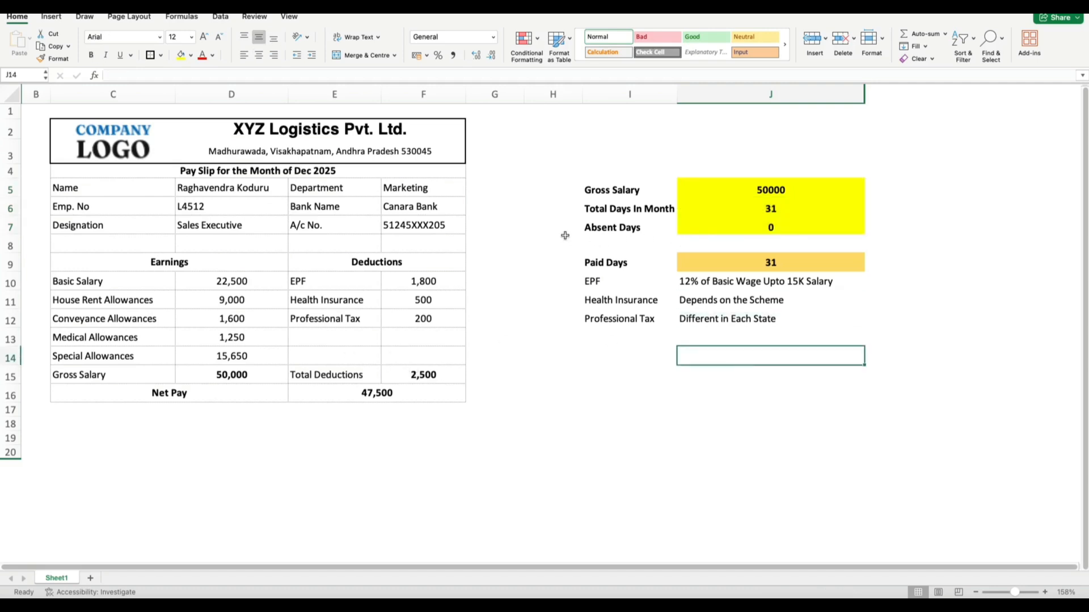
Test the pay slip with 2 absent days in J7 and reset Absent Days to 0
click(769, 228)
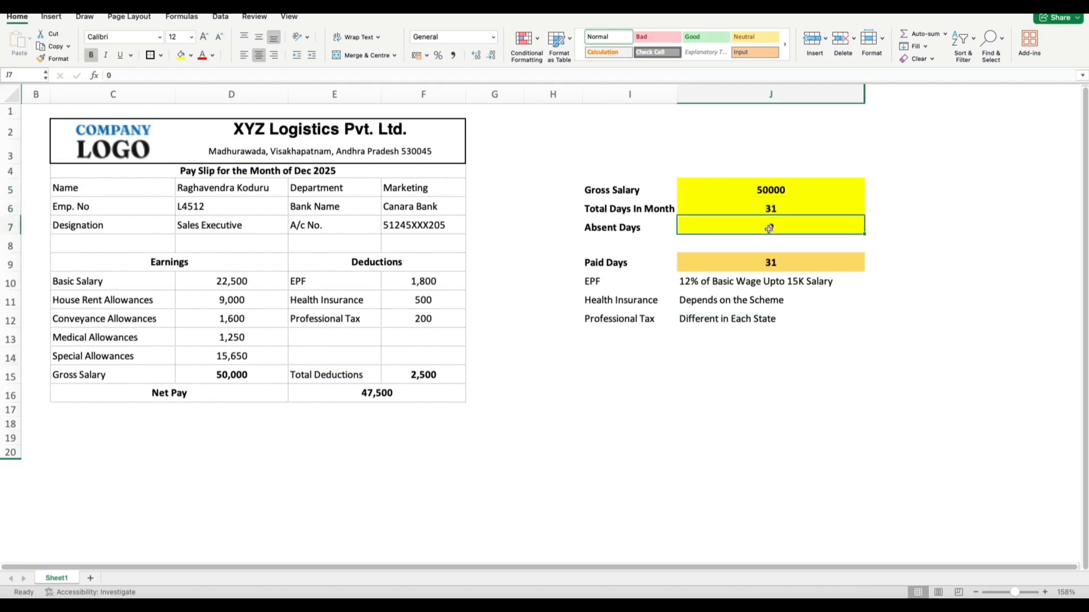
text(2)
key(Return)
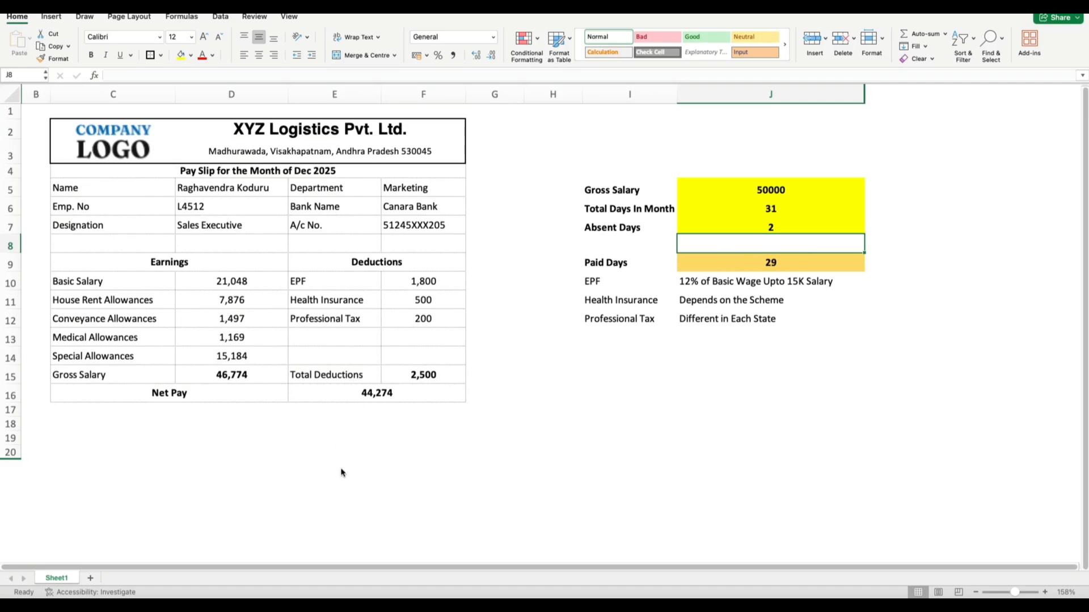
click(781, 228)
text(0)
key(Return)
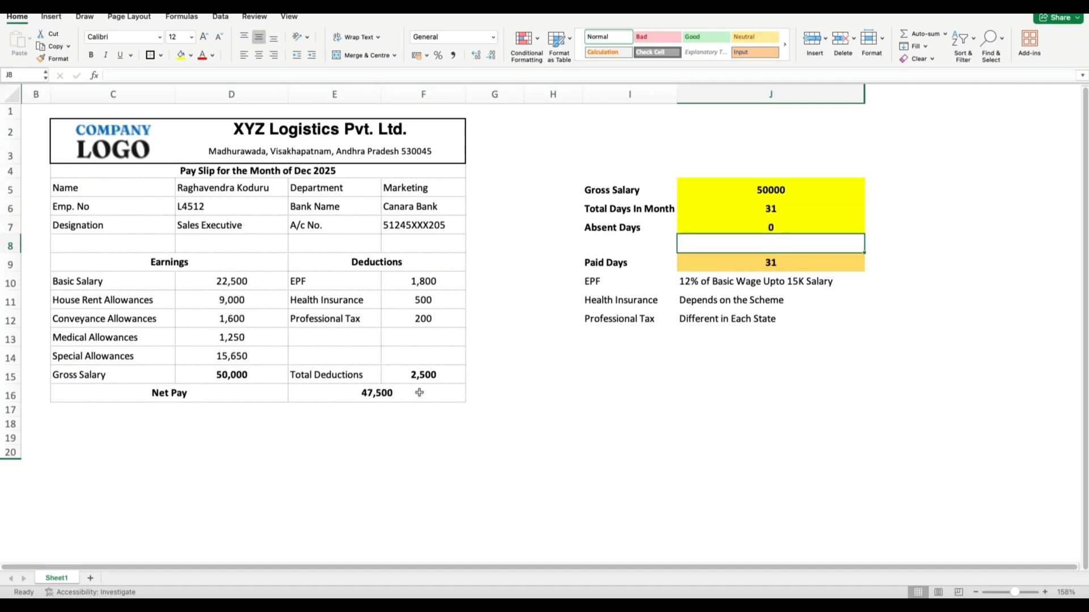
Test the pay slip with 5 absent days, review the salary inputs and return Absent Days to 0
click(778, 229)
text(5)
key(Return)
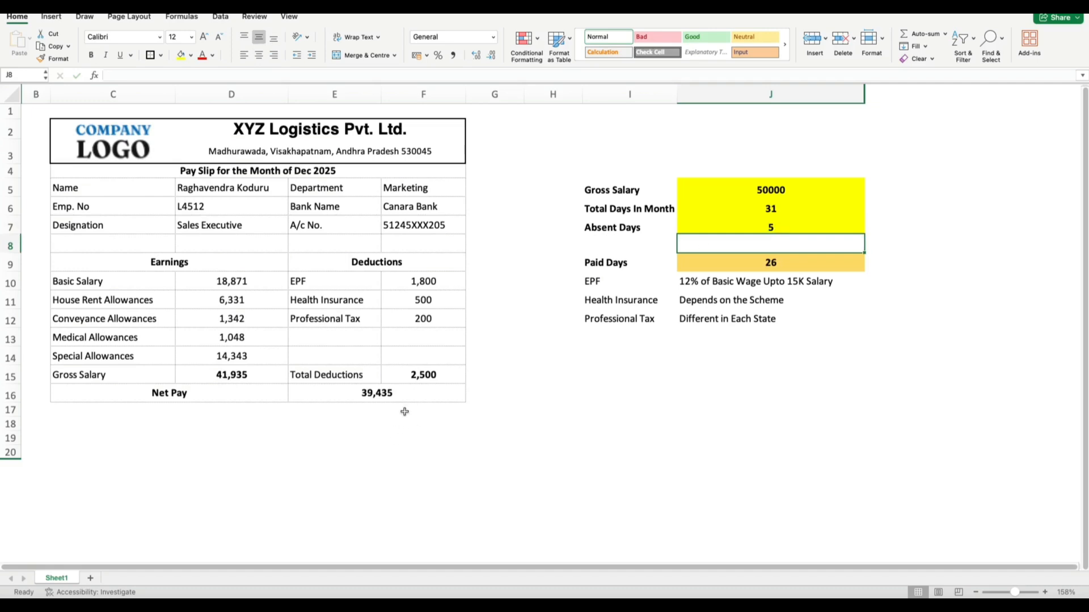
click(788, 227)
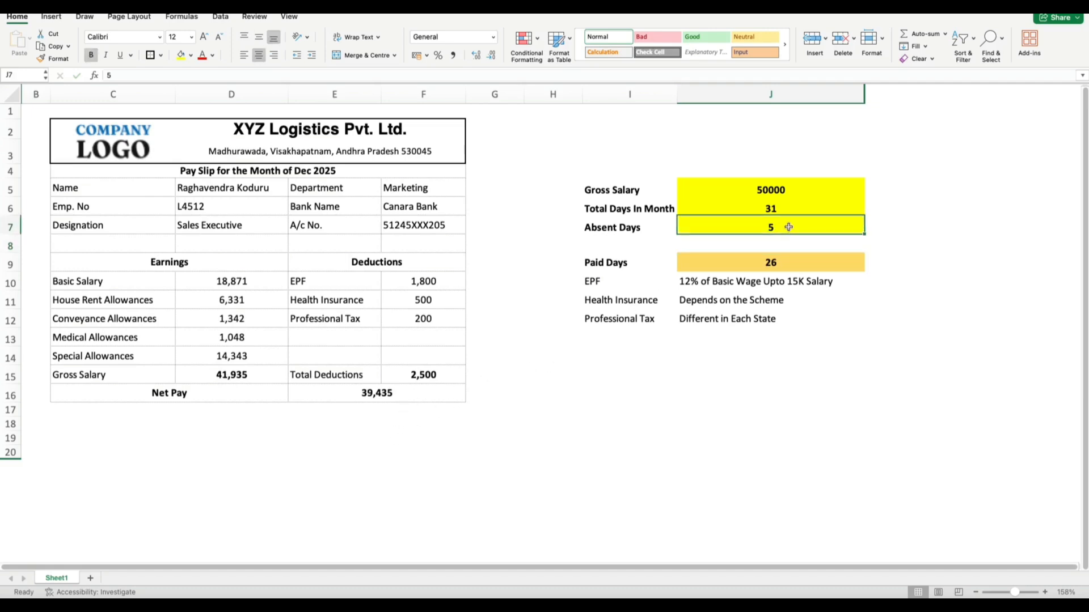
click(742, 190)
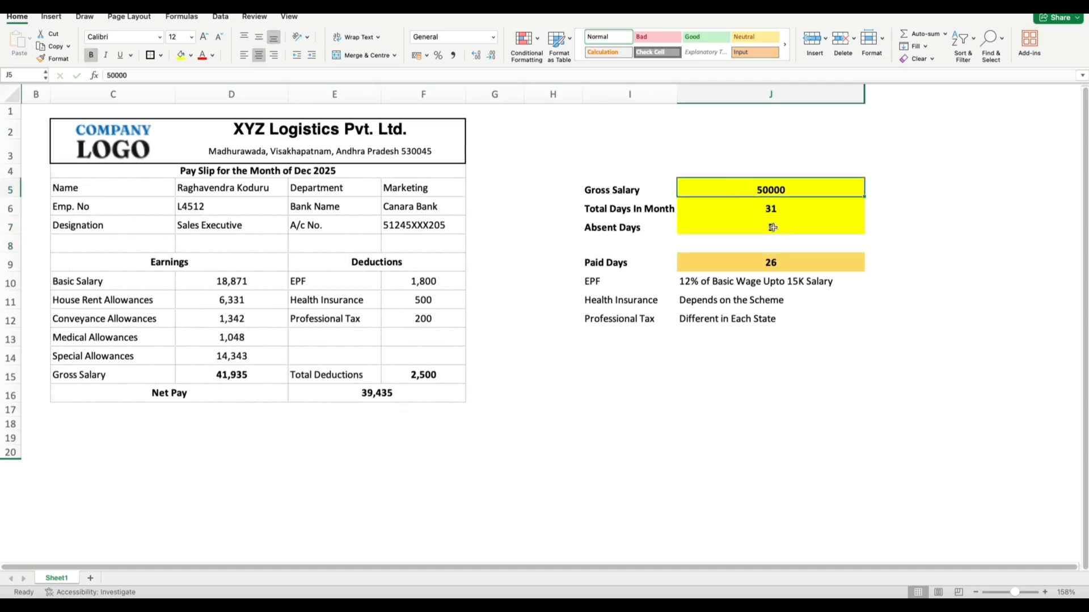
click(785, 208)
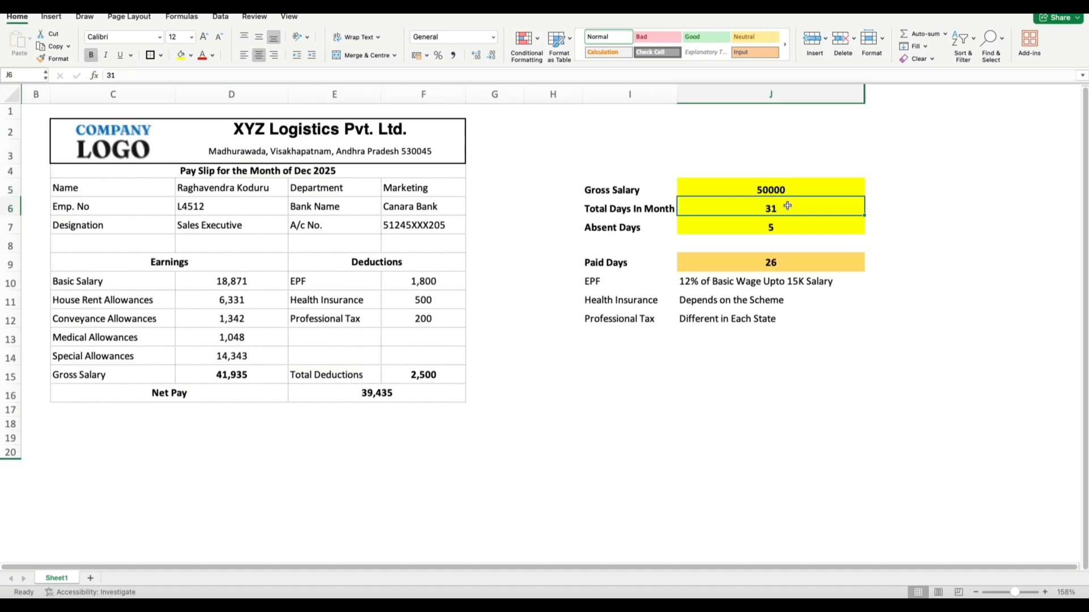
click(768, 228)
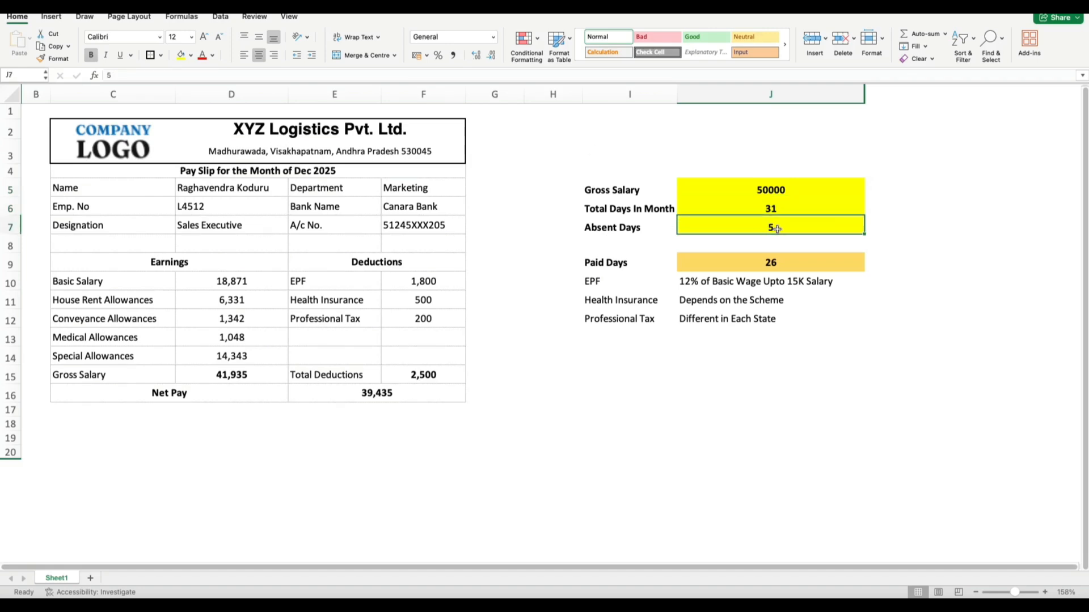
text(0)
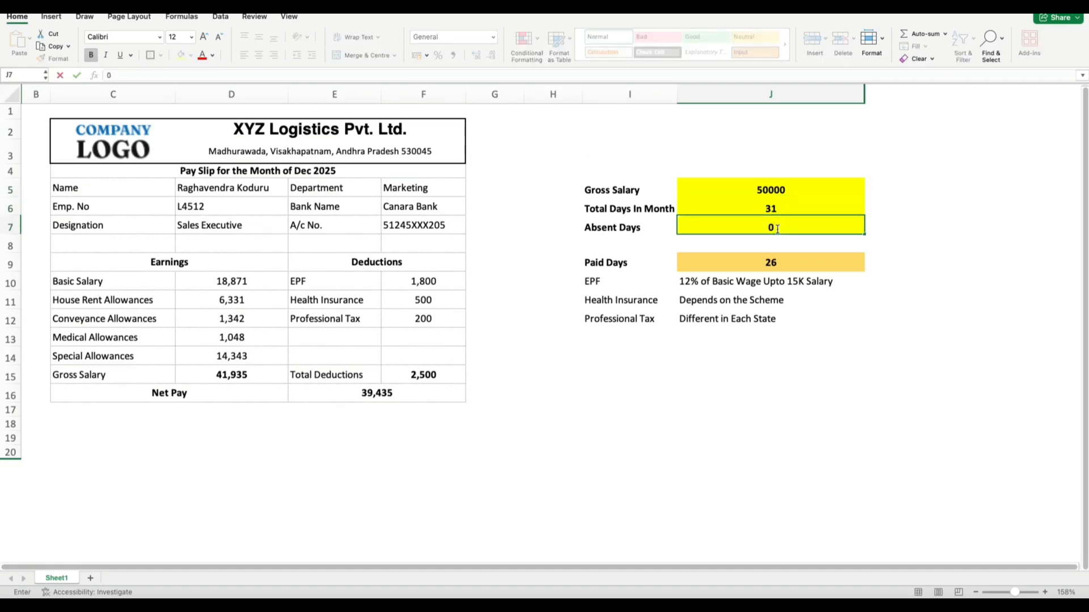
key(Return)
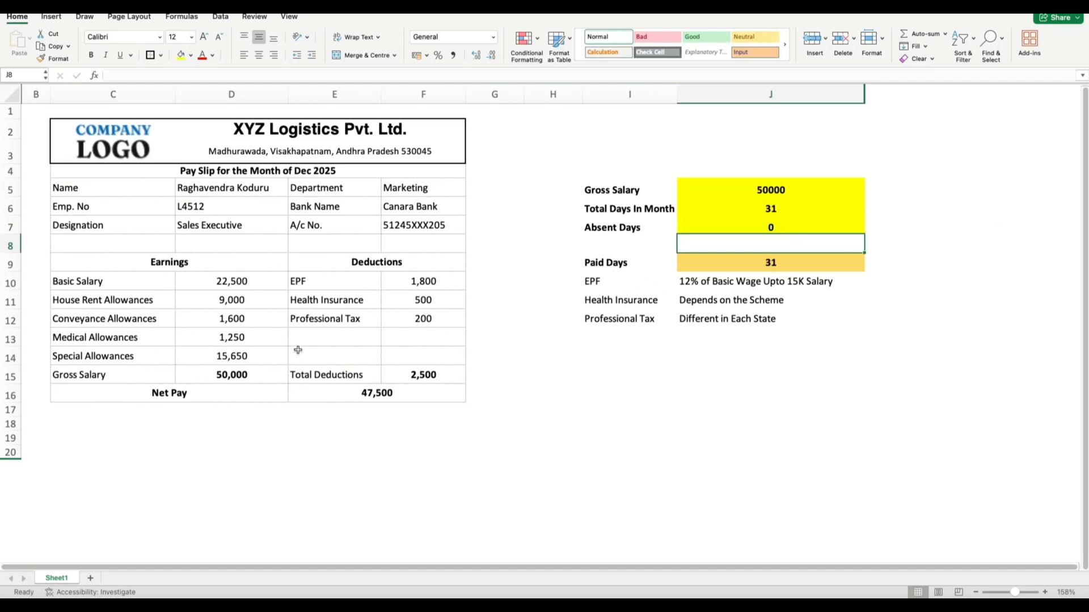
Set the Health Insurance deduction in F11 to 0
click(342, 301)
click(444, 303)
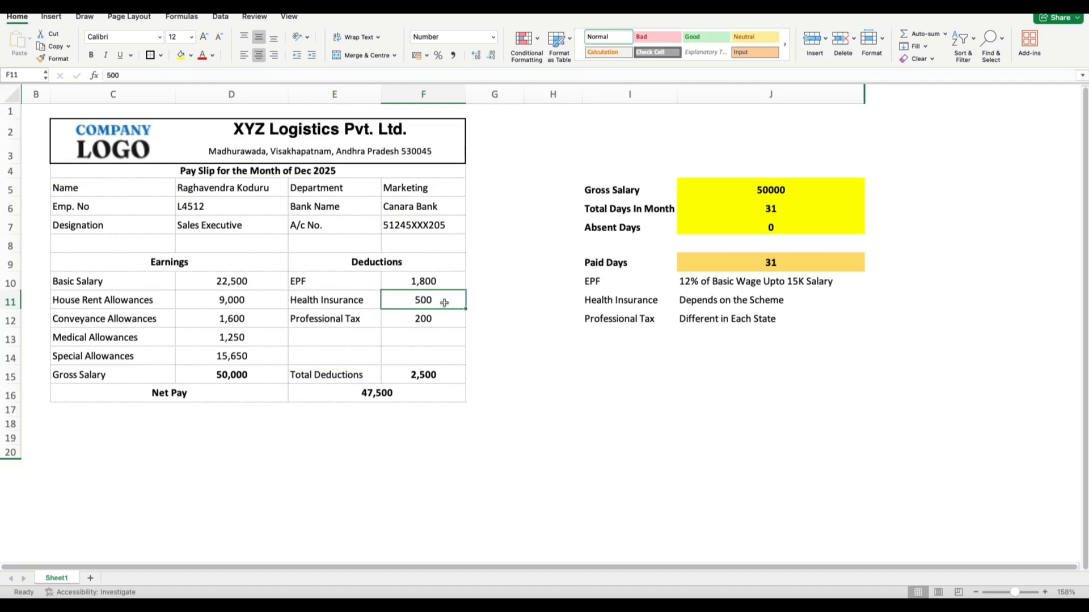
text(0)
key(Return)
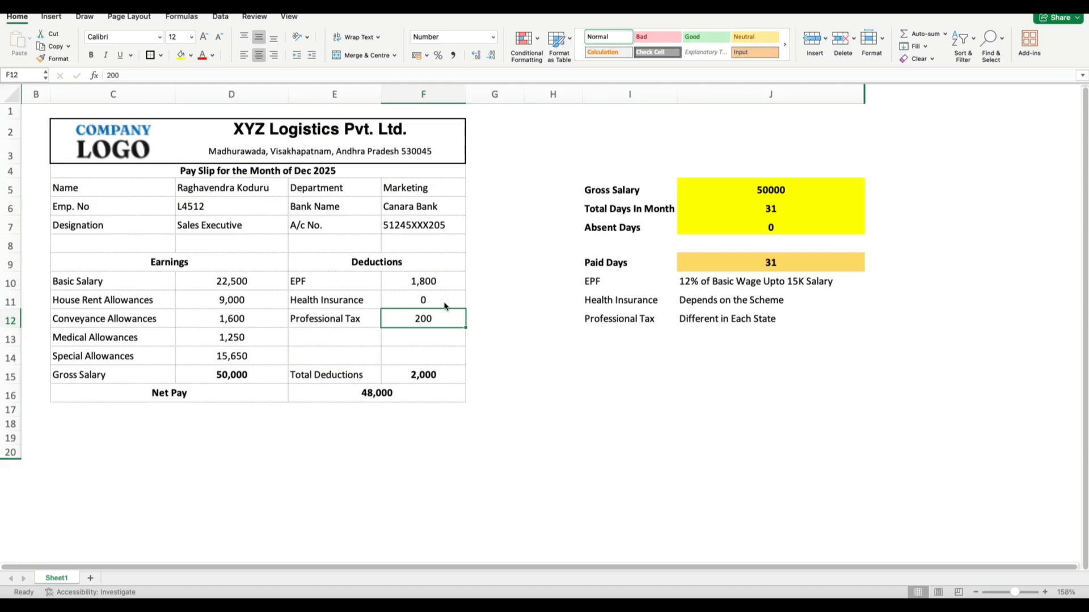
Undo the Health Insurance change in F11 and select the yellow input cells J5:J7
key(ctrl+z)
drag(761, 188, 795, 229)
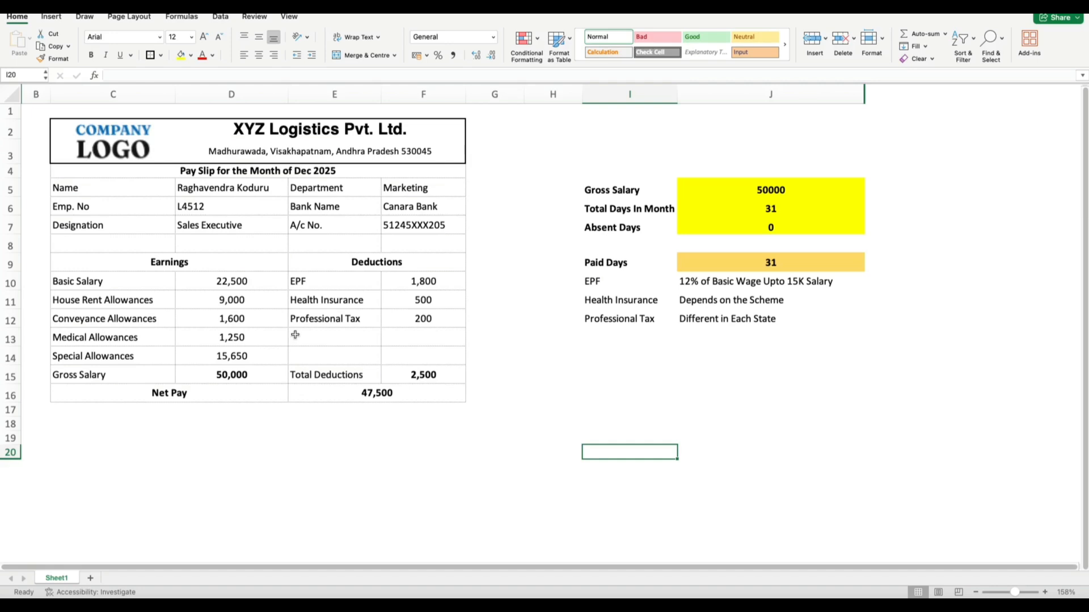
Open the print preview of the pay slip and move the Print dialog aside to reveal the sheet
key(super+p)
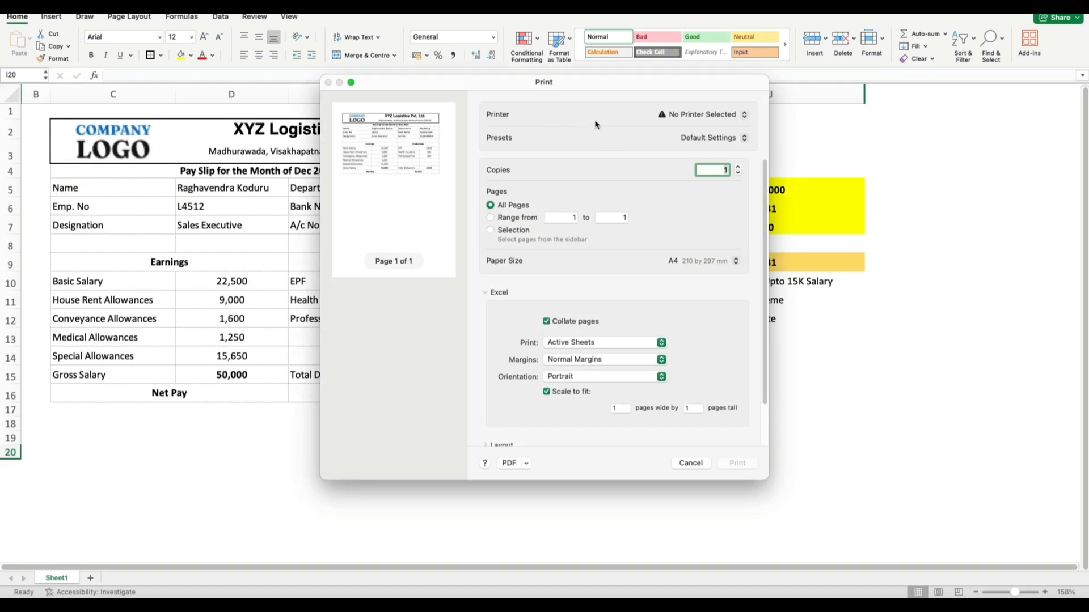
drag(608, 84, 341, 81)
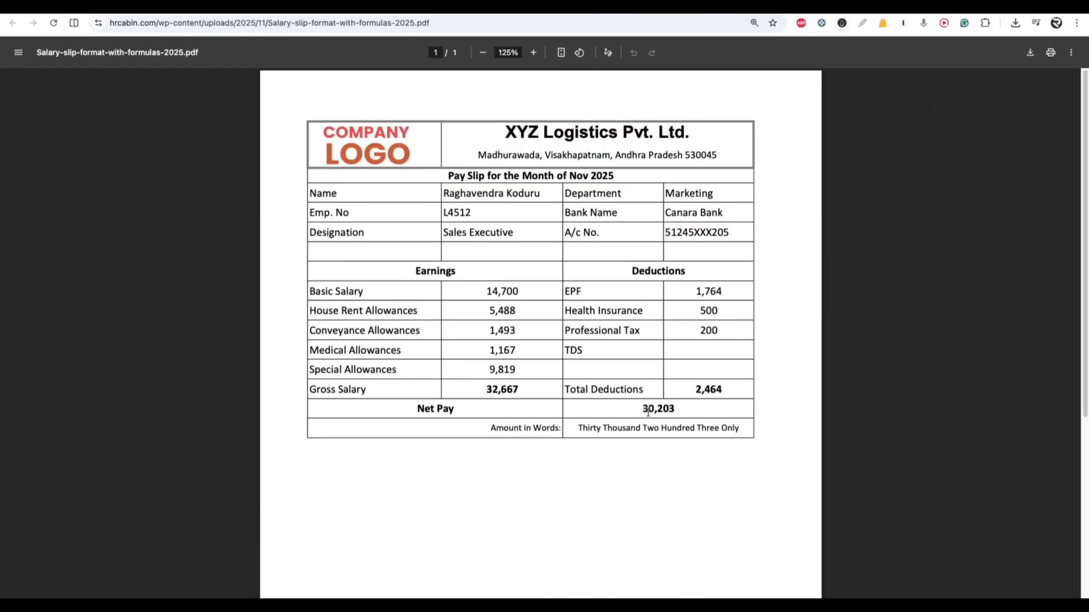
Review the pay slip in Salary-slip-format-with-formulas-2025.pdf in the browser and close the PDF
scroll(627, 443, down, 2)
scroll(626, 443, up, 2)
scroll(627, 446, down, 2)
scroll(644, 471, up, 2)
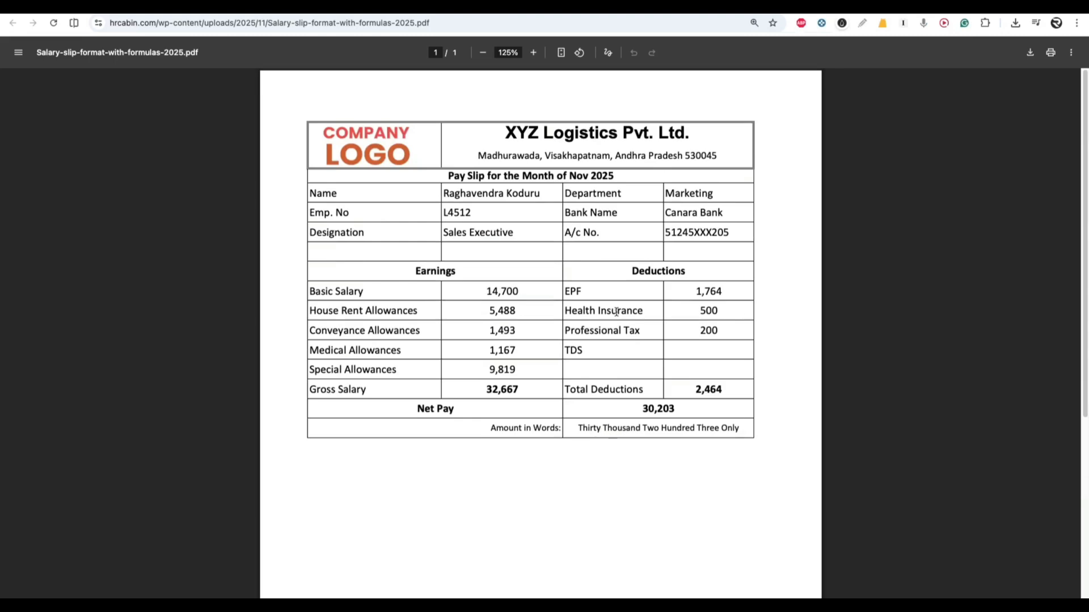
key(super+w)
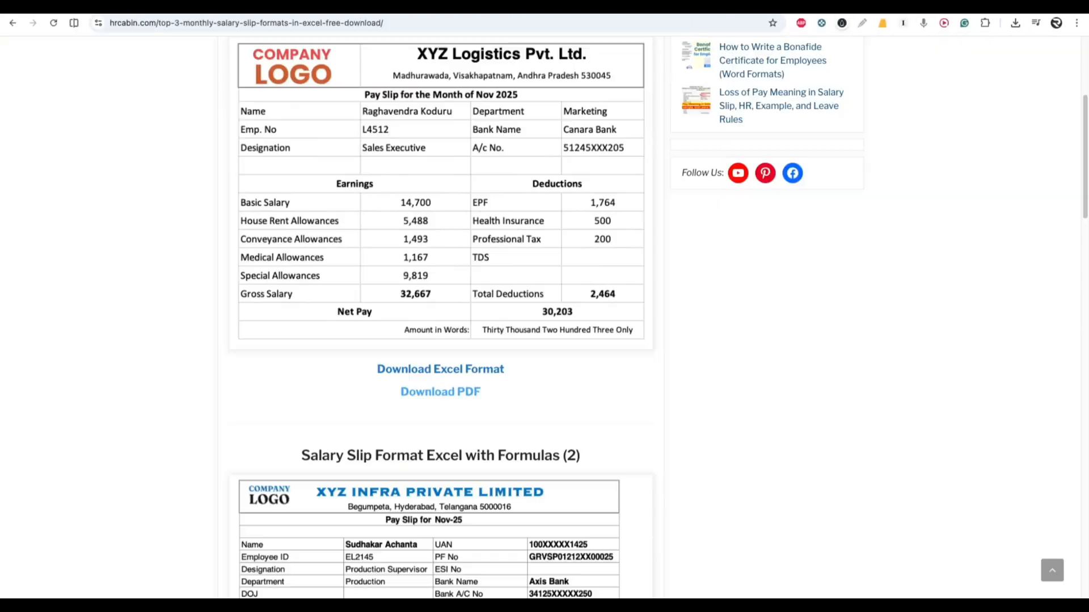
Look through the salary slip formats offered on the hrcabin.com article page and return to the first format
scroll(652, 326, up, 4)
scroll(511, 256, down, 3)
scroll(464, 227, up, 3)
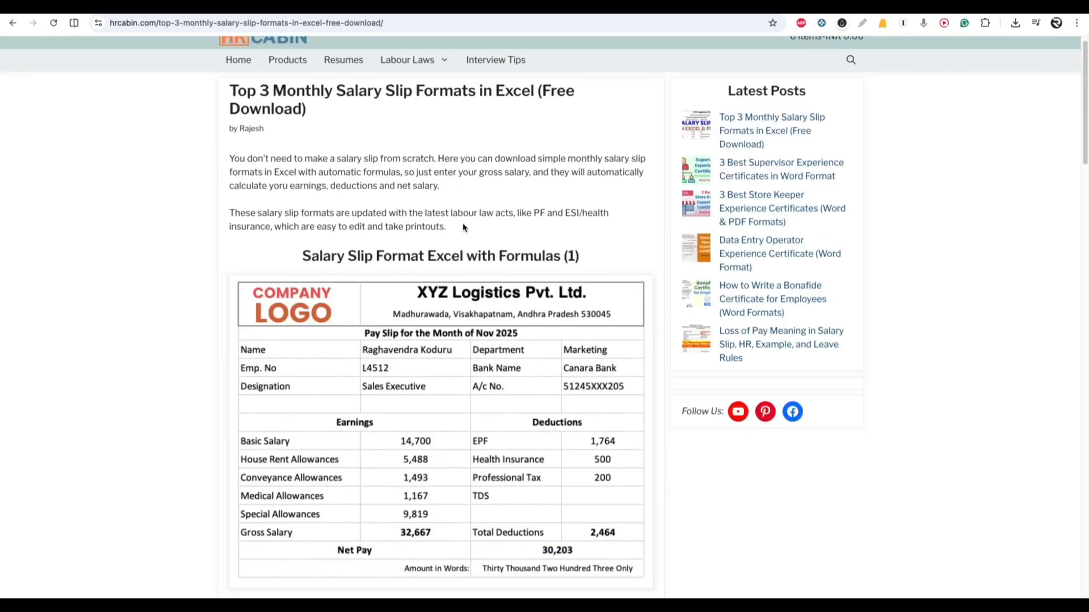
scroll(474, 241, down, 2)
scroll(474, 241, down, 15)
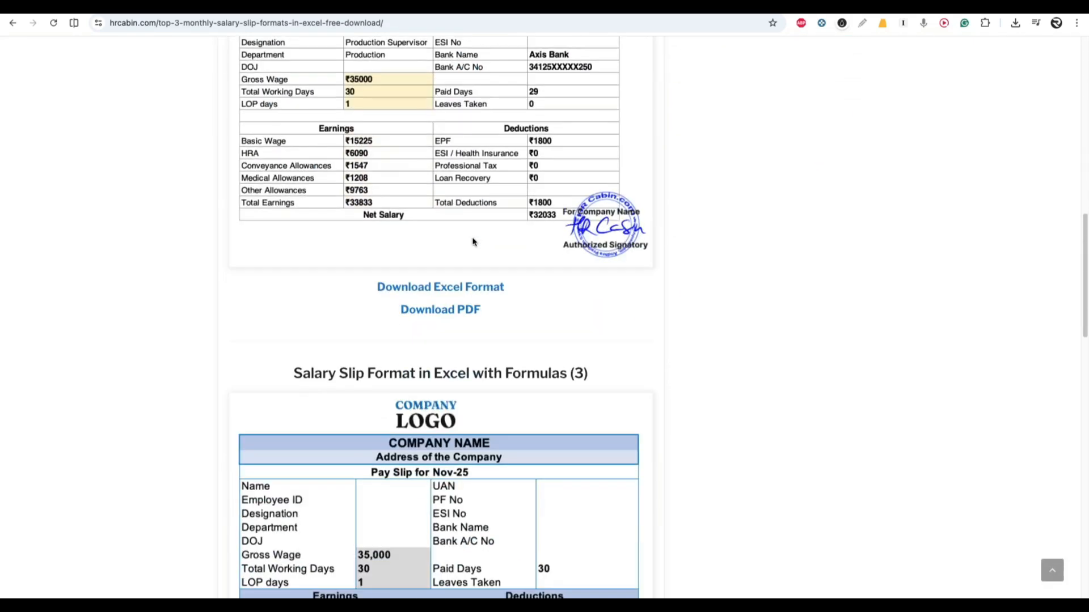
scroll(482, 255, up, 15)
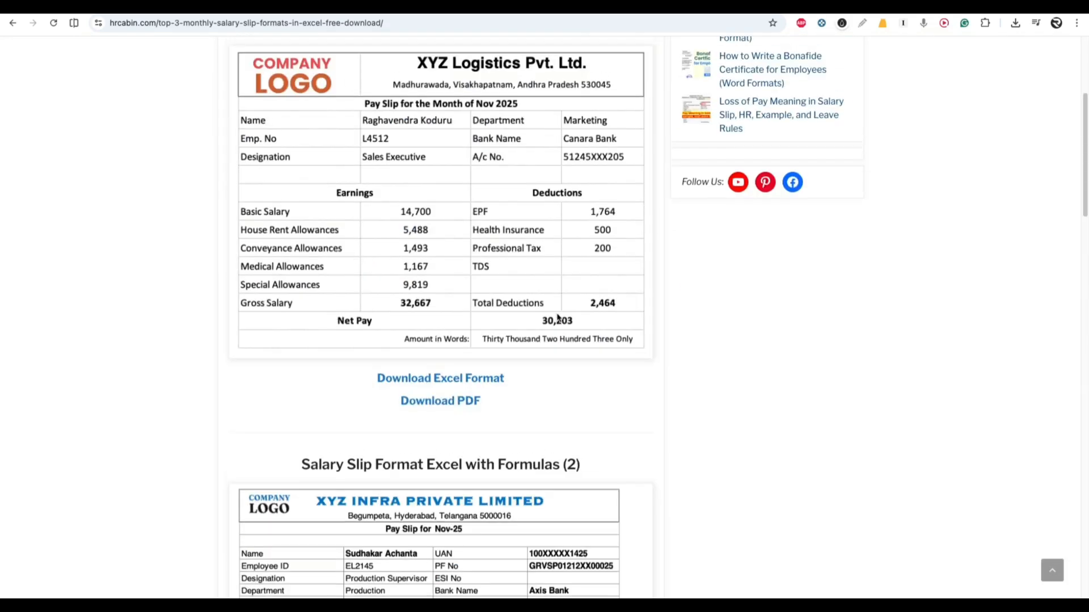
Download the Excel file of Salary Slip Format Excel with Formulas (1) and return to the article's beginning
scroll(557, 319, up, 3)
scroll(477, 255, down, 5)
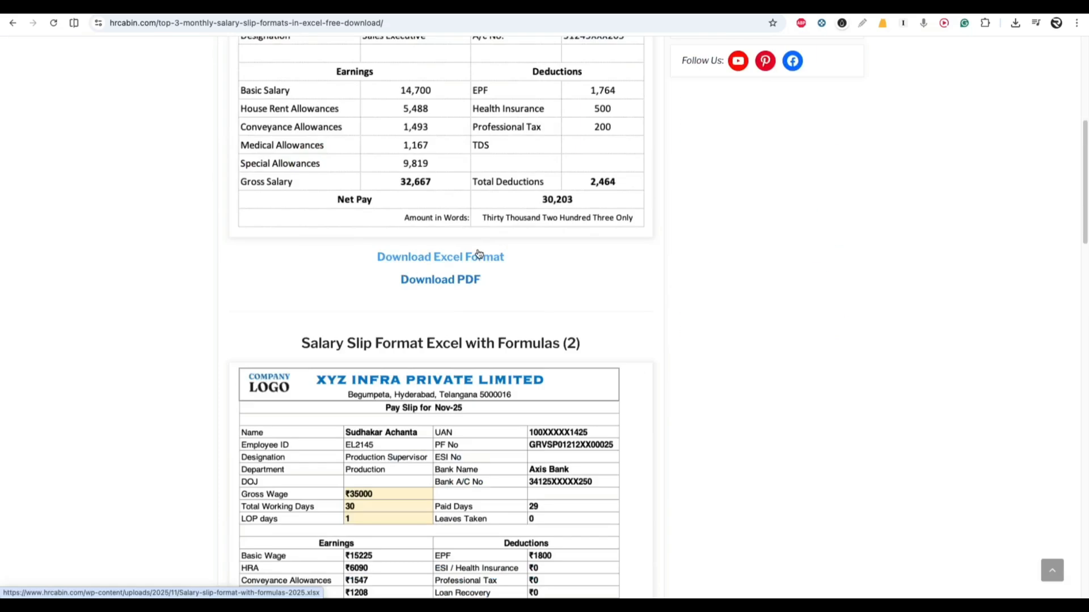
click(430, 257)
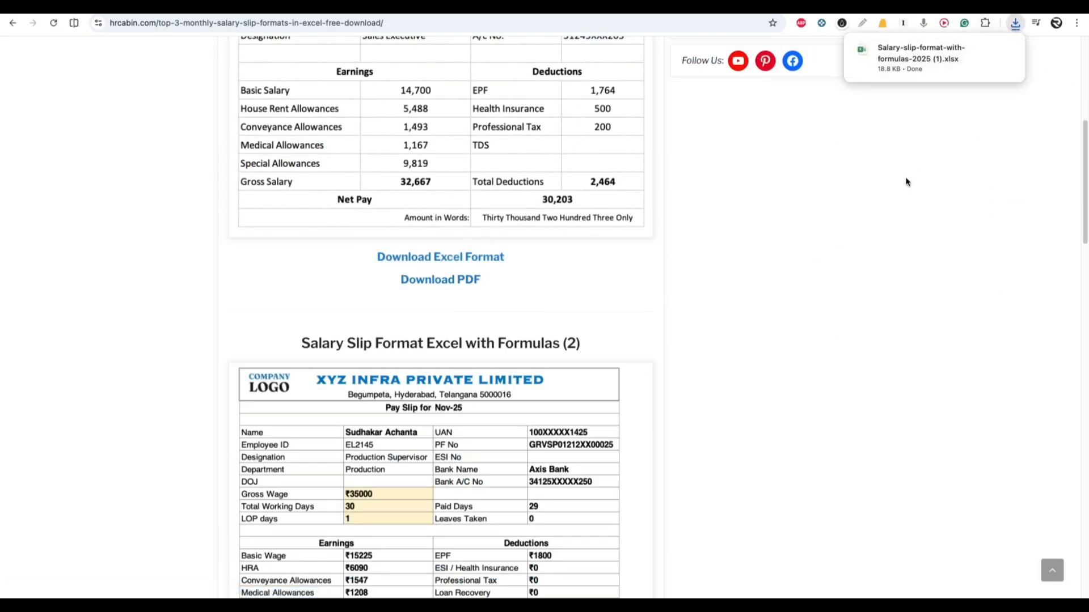
scroll(750, 316, up, 4)
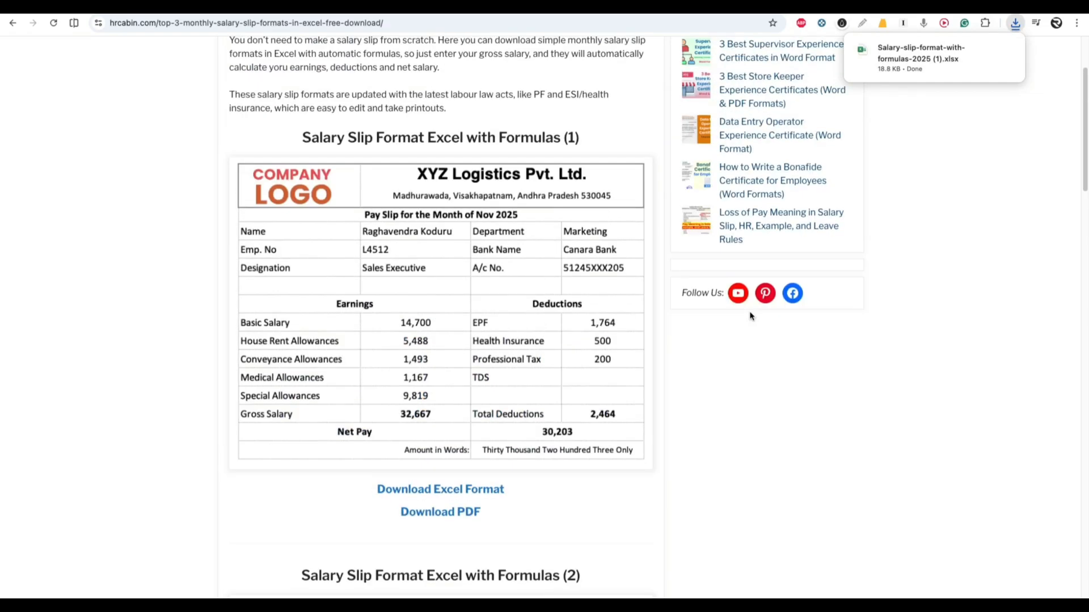
scroll(533, 340, up, 2)
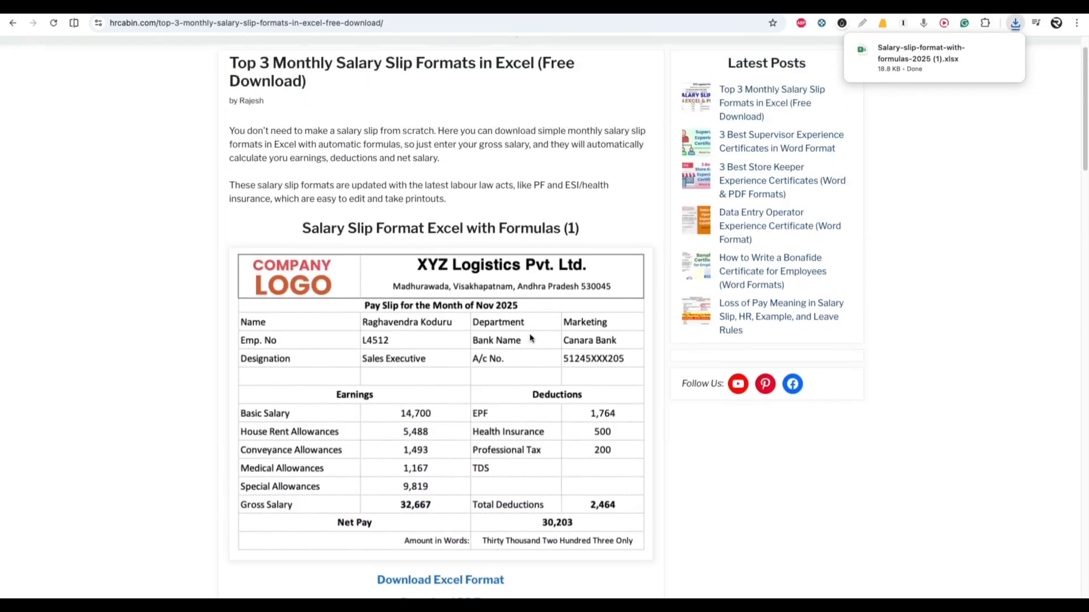